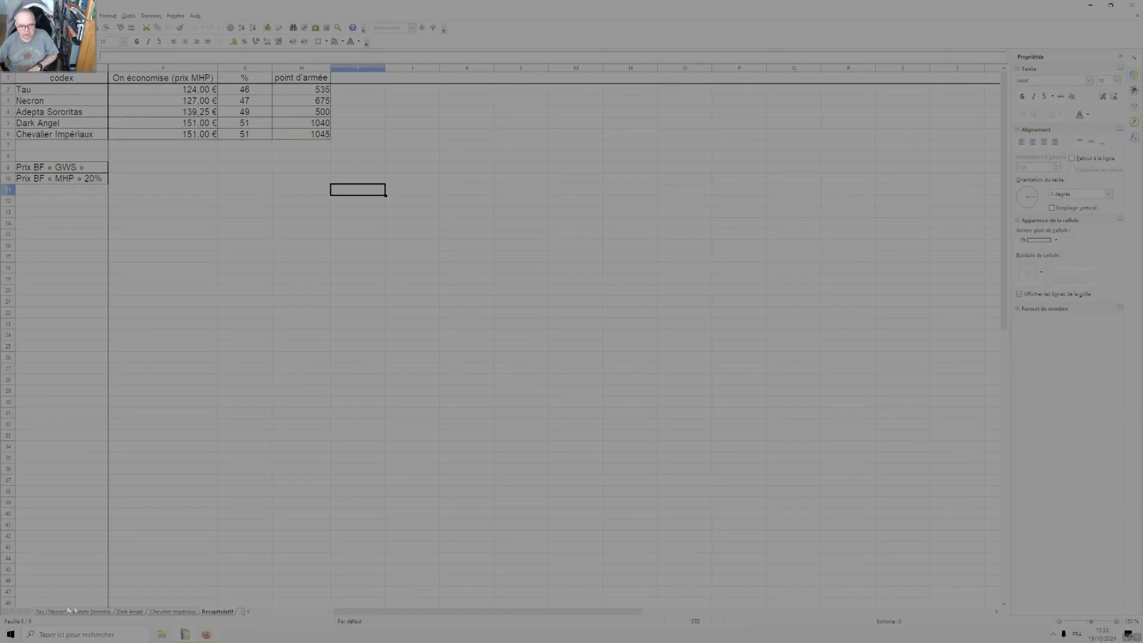
Review the GWS price lists on the Tau, Necron, Adepta Sororitas, Dark Angel and Chevalier Impériaux sheets.
{"action": "left_click", "coordinate": [39, 611]}
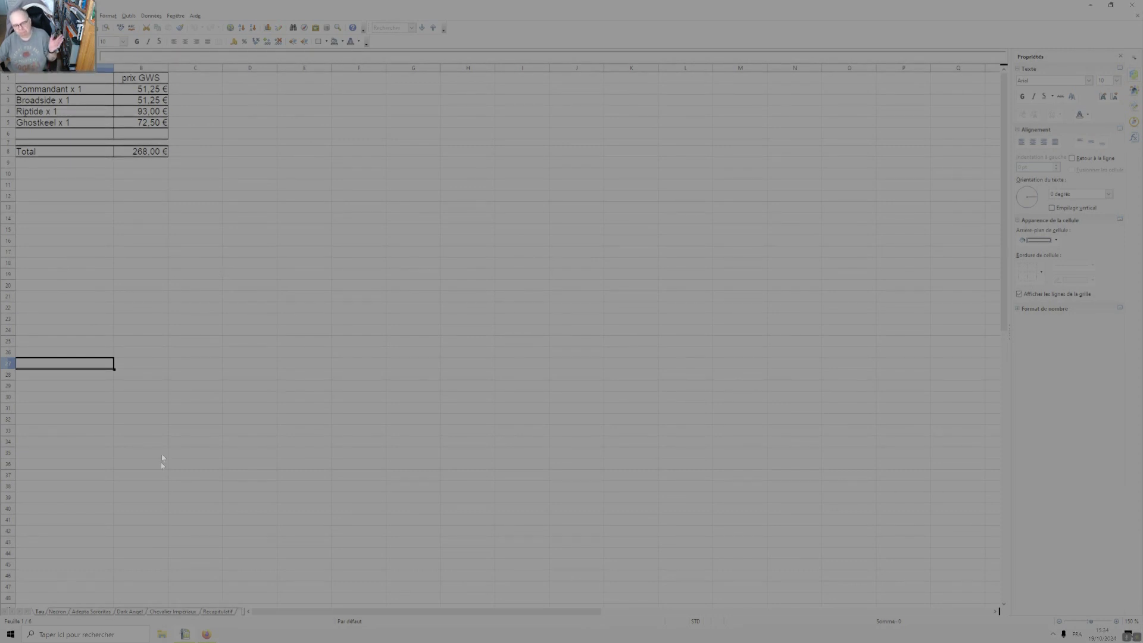
{"action": "left_click", "coordinate": [64, 611]}
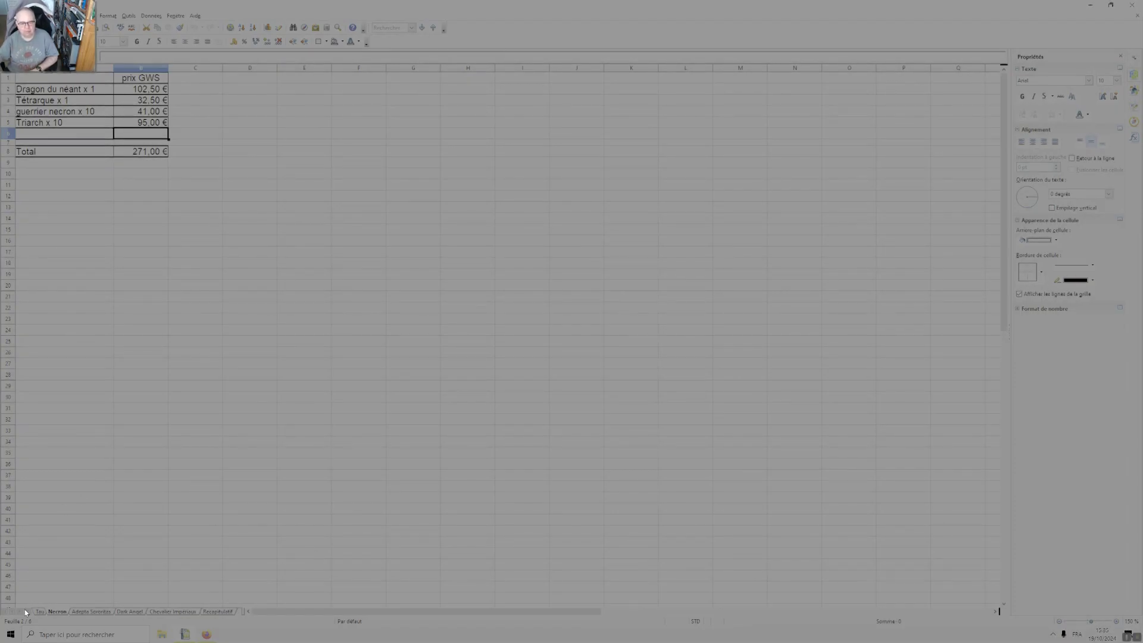
{"action": "left_click", "coordinate": [39, 609]}
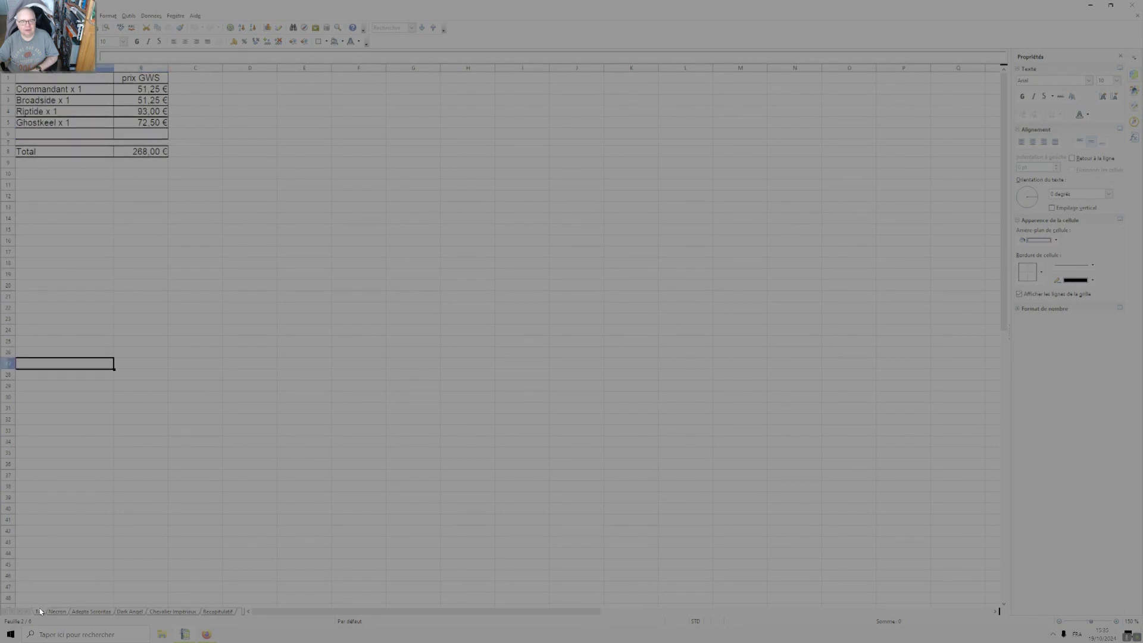
{"action": "left_click", "coordinate": [57, 611]}
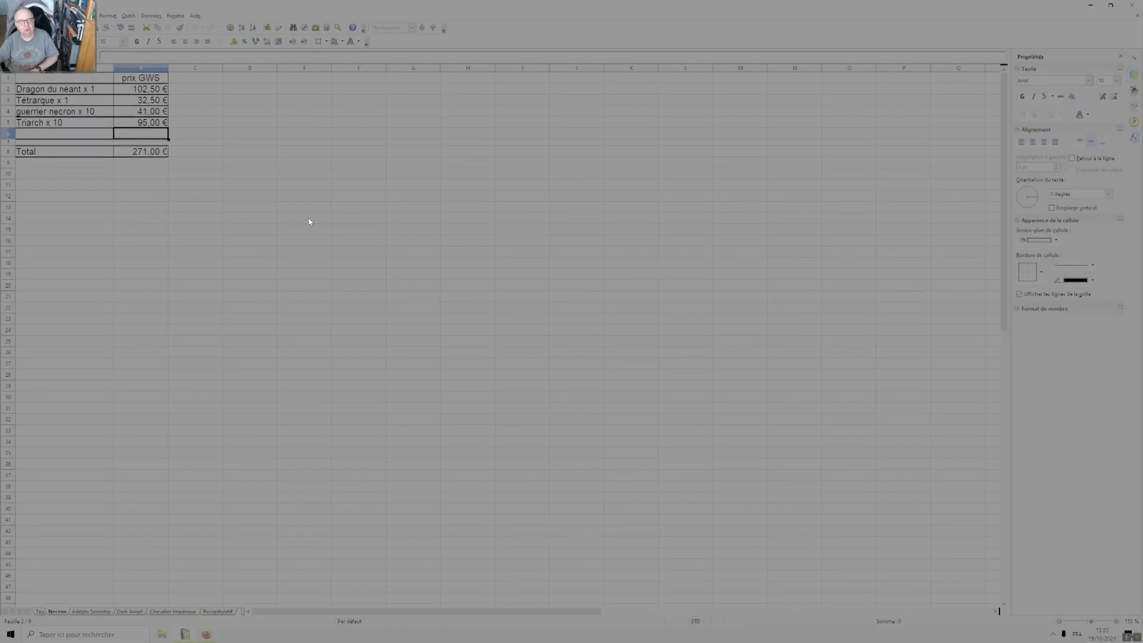
{"action": "left_click", "coordinate": [98, 611]}
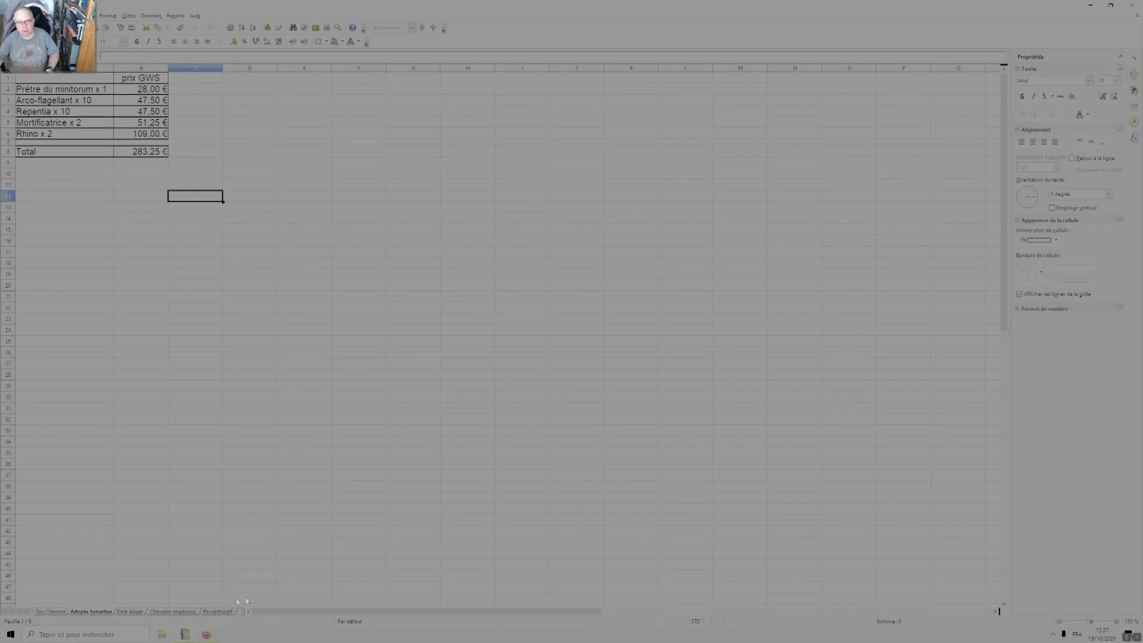
{"action": "left_click", "coordinate": [133, 612]}
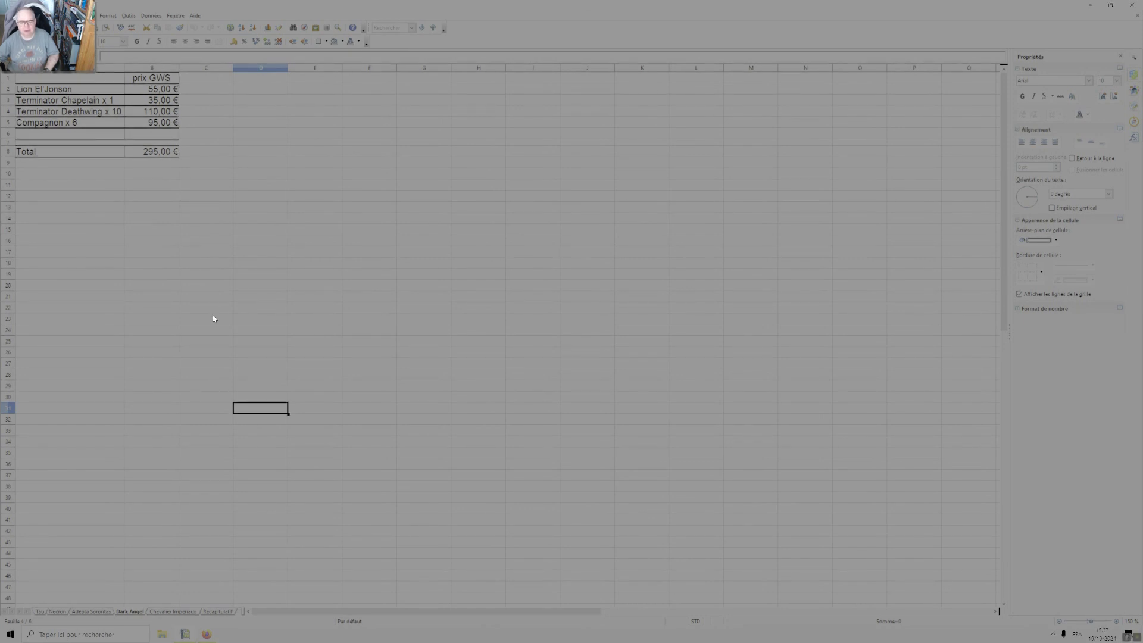
{"action": "left_click", "coordinate": [173, 612]}
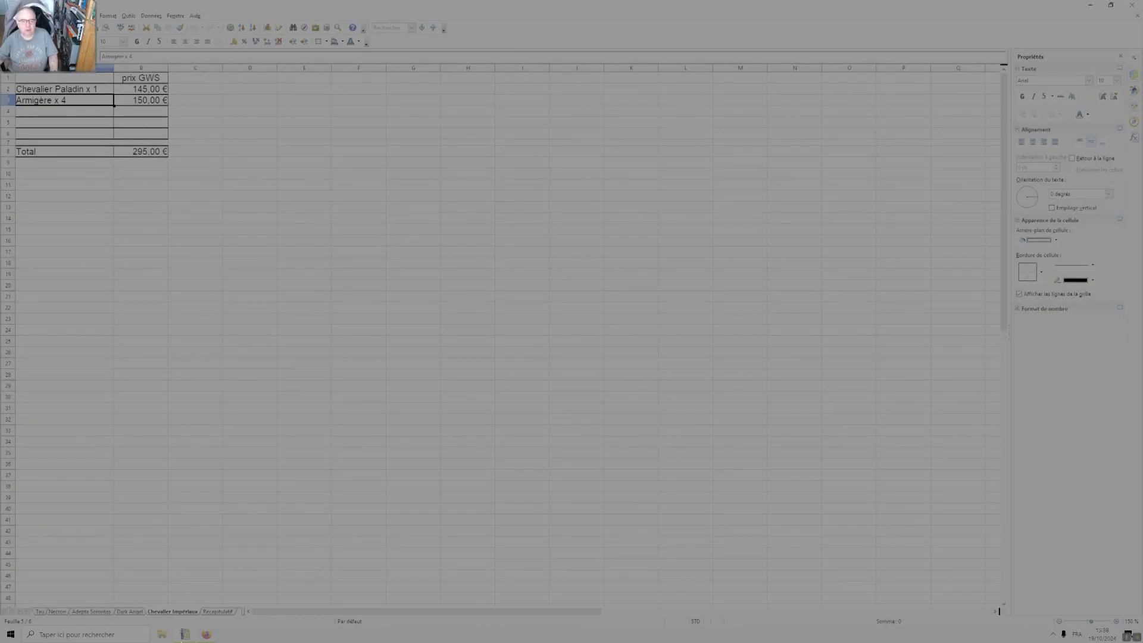
Compare the price lists on the Tau, Dark Angel and Adepta Sororitas sheets once more.
{"action": "left_click", "coordinate": [42, 612]}
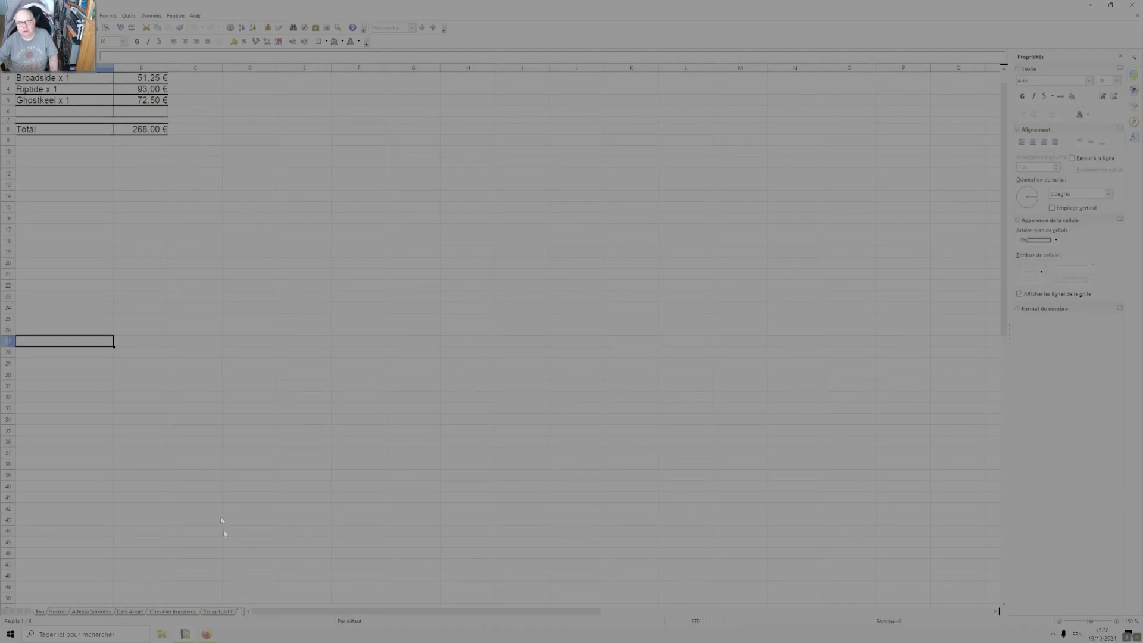
{"action": "left_click", "coordinate": [137, 612]}
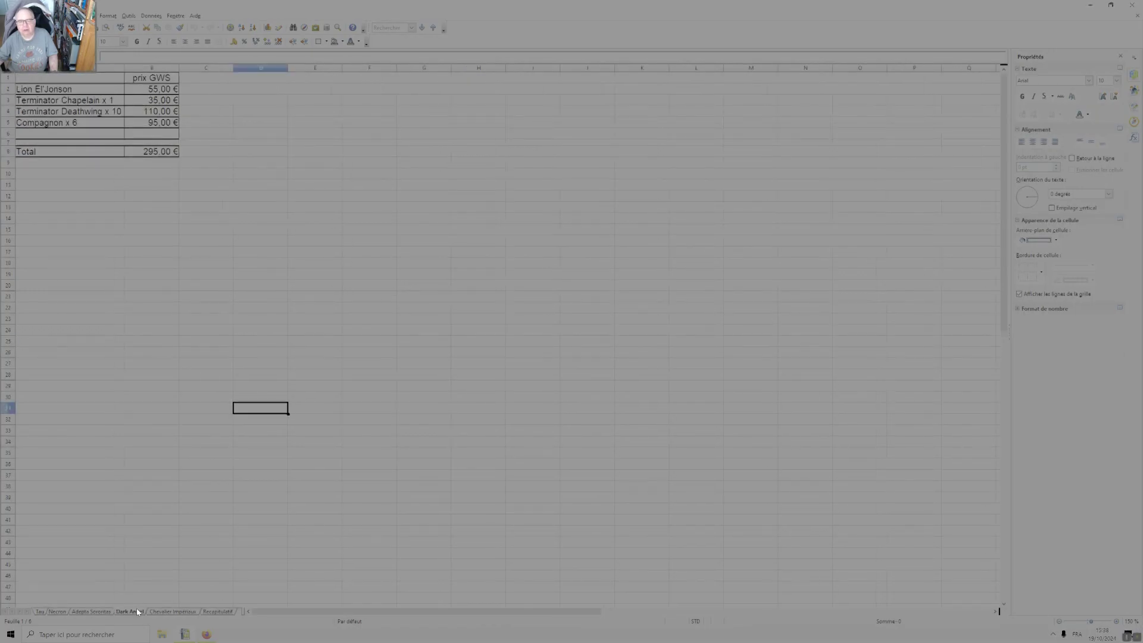
{"action": "left_click", "coordinate": [106, 612]}
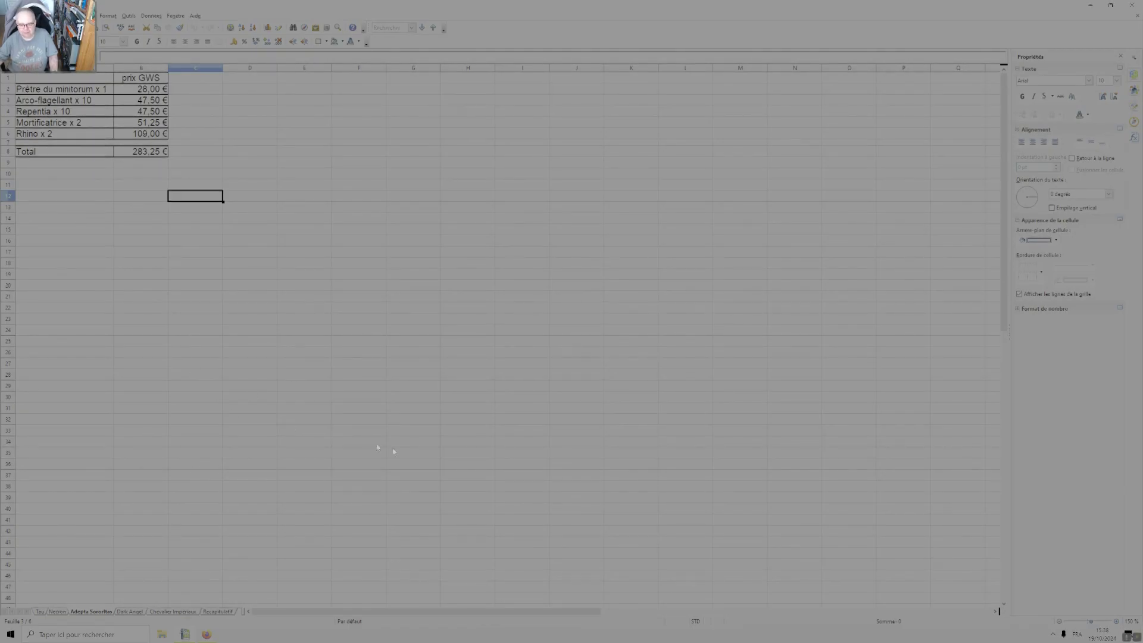
{"action": "left_click", "coordinate": [271, 604]}
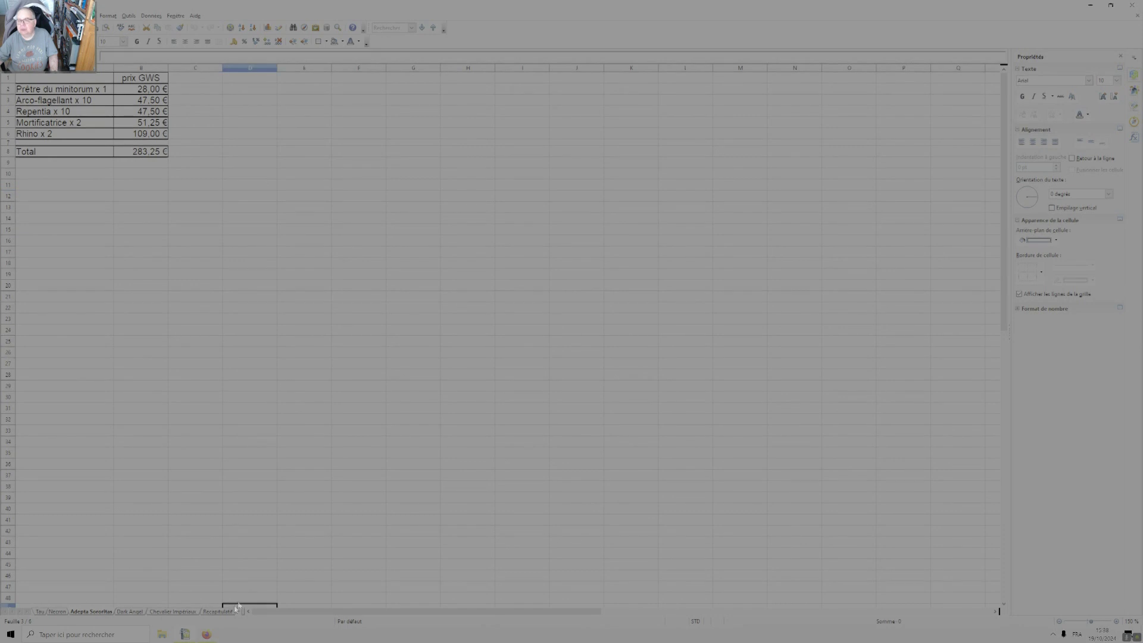
Examine the full comparison table on the Recapitulatif sheet and inspect the "Prix BF « GWS »" and "Prix BF « MHP » 20%" cells.
{"action": "left_click", "coordinate": [218, 611]}
{"action": "left_click_drag", "start_coordinate": [470, 380], "coordinate": [59, 279]}
{"action": "scroll", "coordinate": [59, 278], "scroll_direction": "down", "scroll_amount": 1}
{"action": "scroll", "coordinate": [59, 279], "scroll_direction": "up", "scroll_amount": 1}
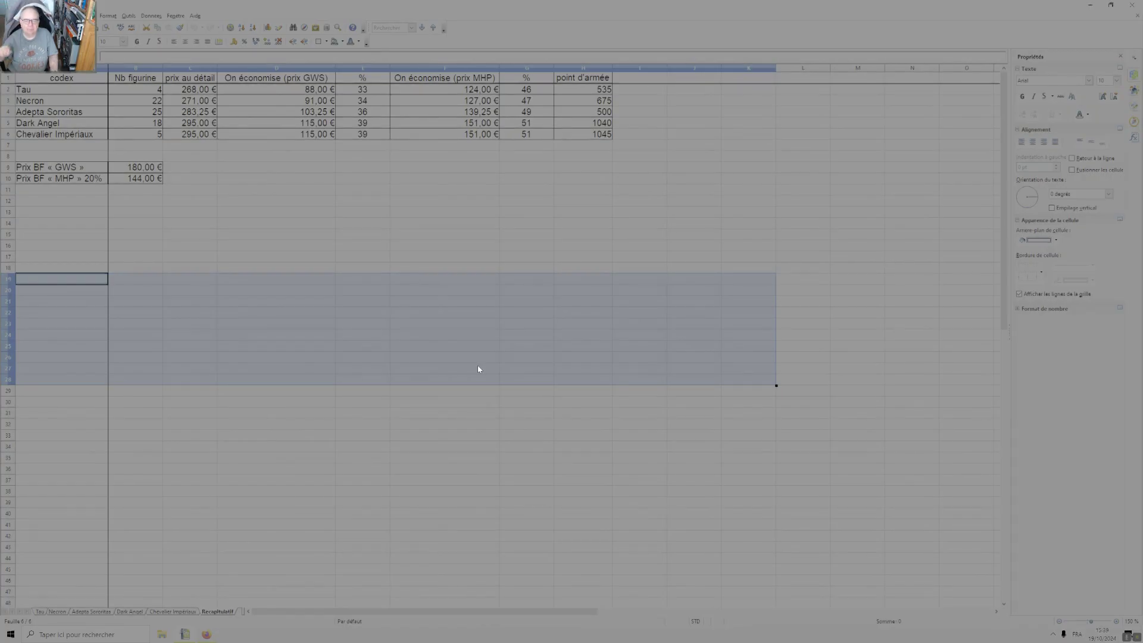
{"action": "left_click", "coordinate": [134, 167]}
{"action": "left_click", "coordinate": [133, 178]}
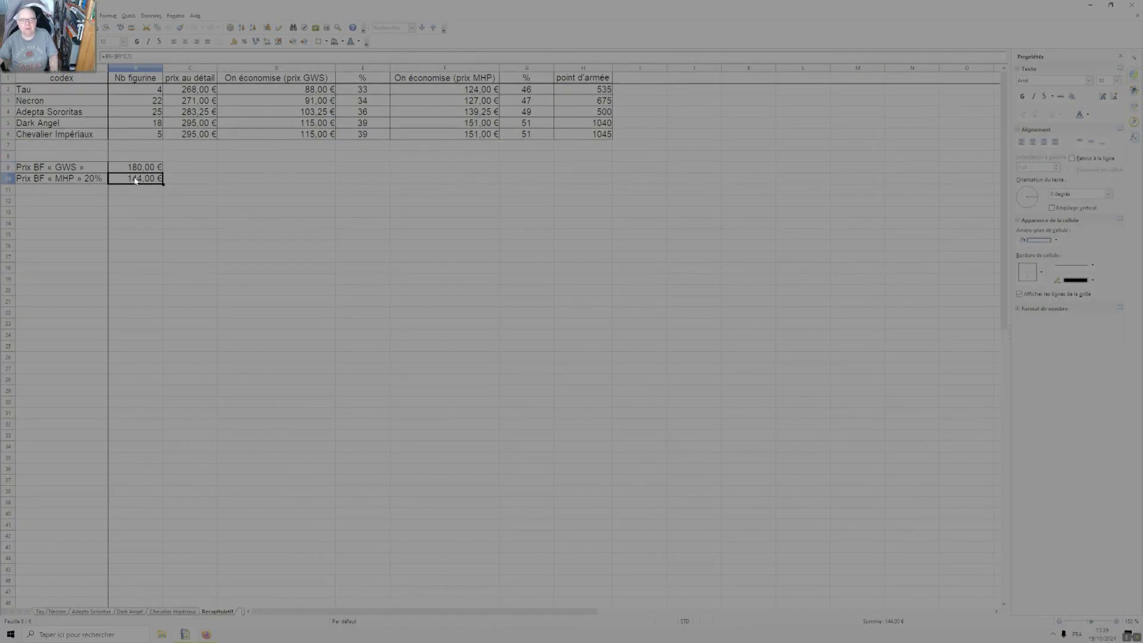
Set the "Prix BF « GWS »" price below the summary table to 172,5.
{"action": "left_click", "coordinate": [151, 158]}
{"action": "left_click", "coordinate": [149, 170]}
{"action": "type", "text": "172,5"}
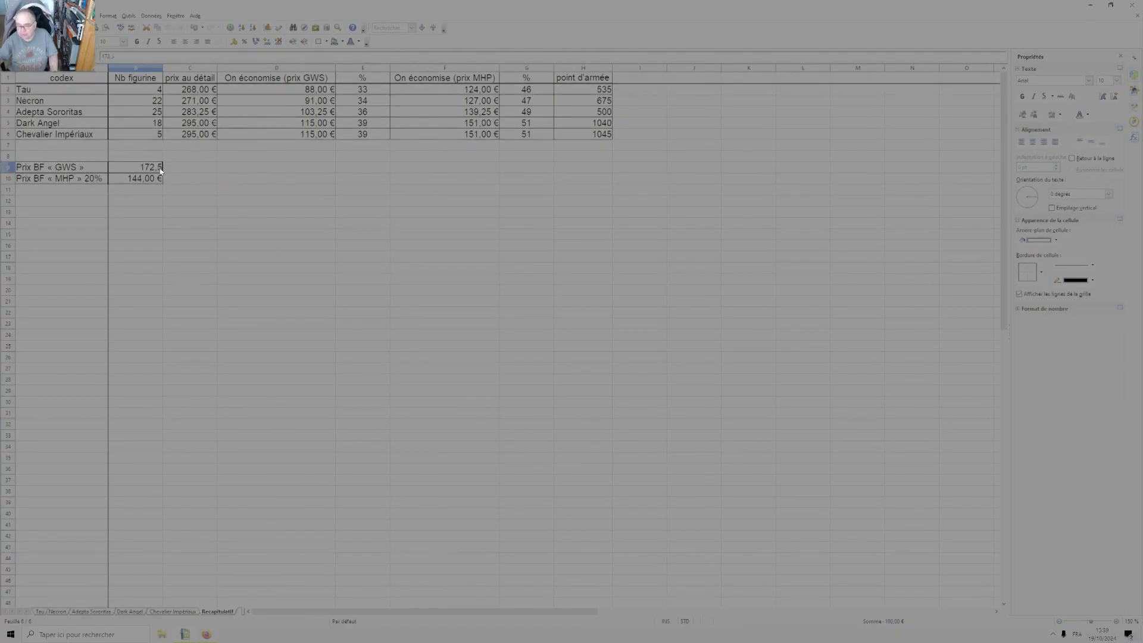
{"action": "key", "text": "Return"}
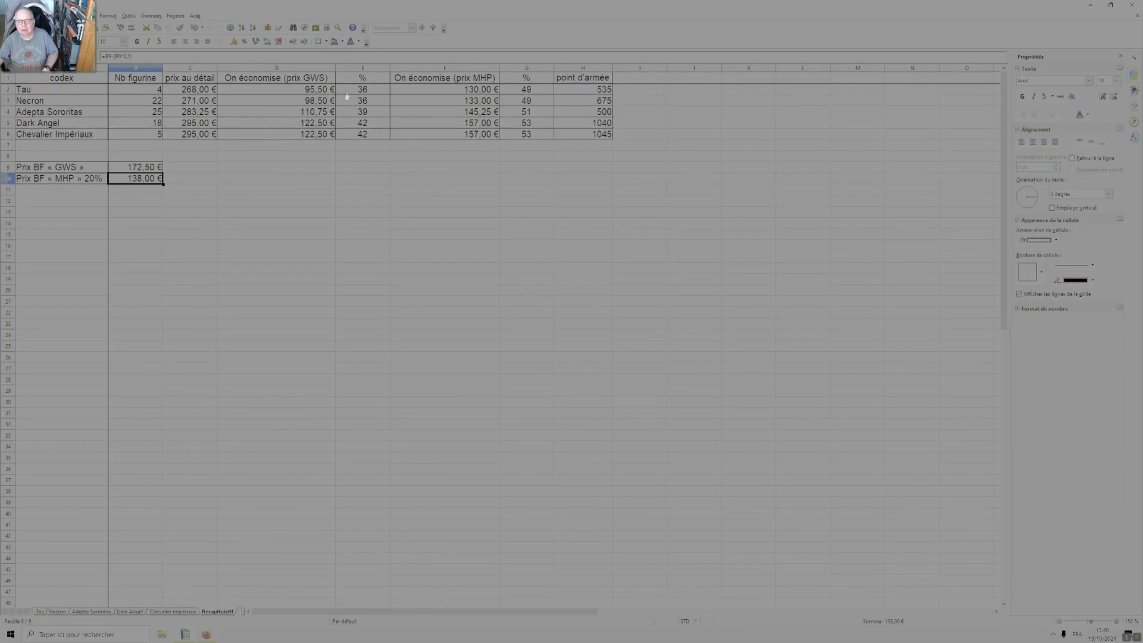
Check the GWS savings for Tau and Adepta Sororitas, and set the "Prix BF « GWS »" price back to 180.
{"action": "left_click", "coordinate": [315, 94]}
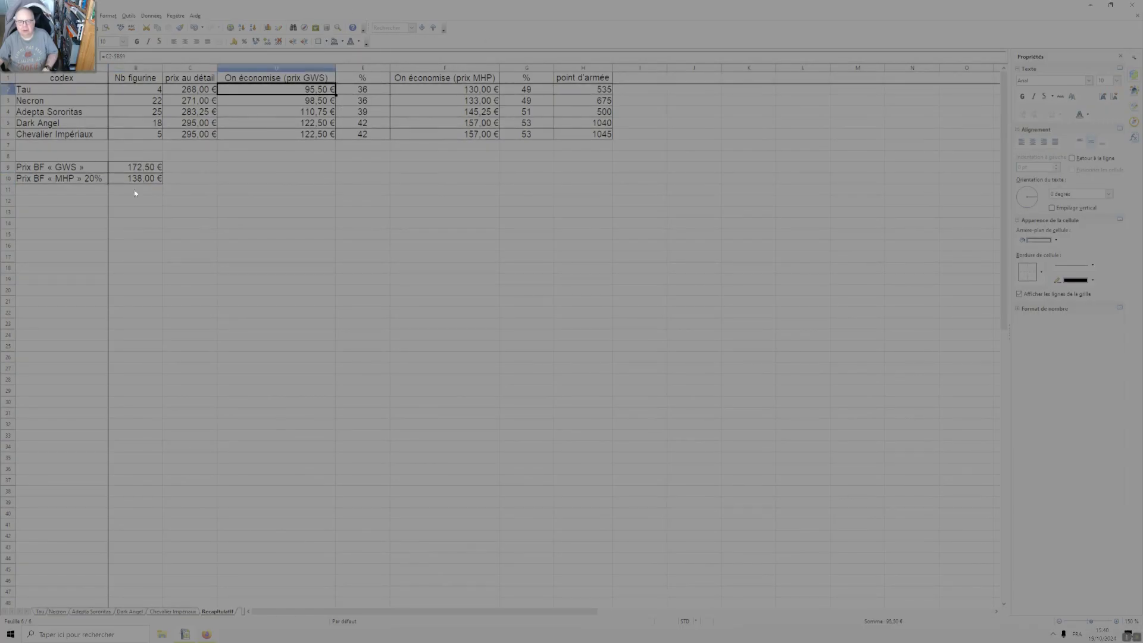
{"action": "left_click", "coordinate": [313, 114]}
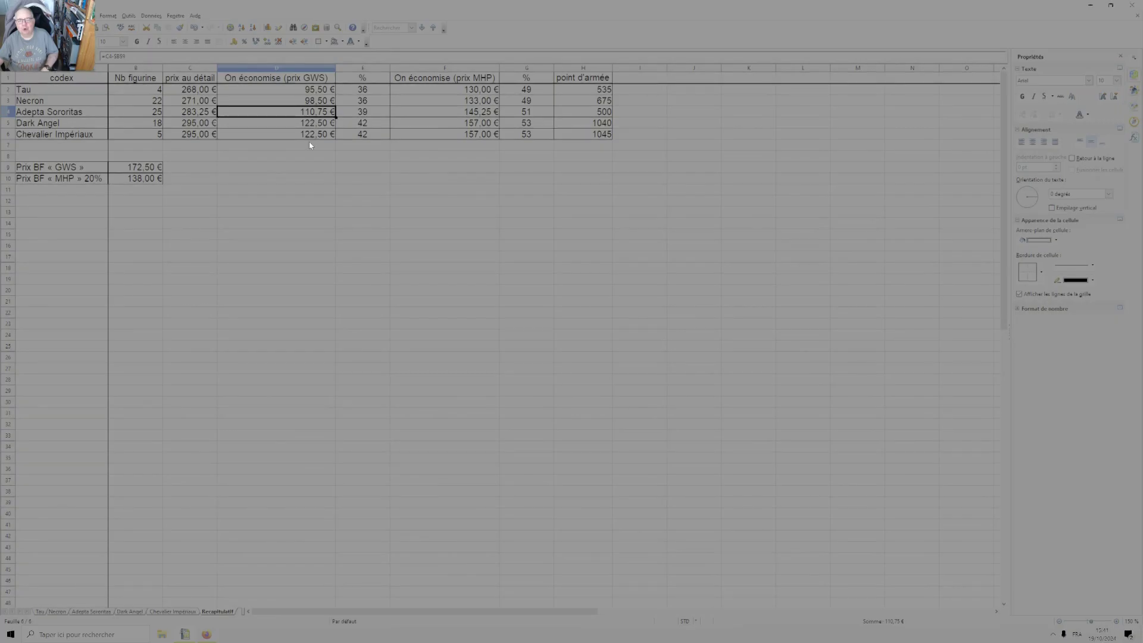
{"action": "left_click", "coordinate": [143, 167]}
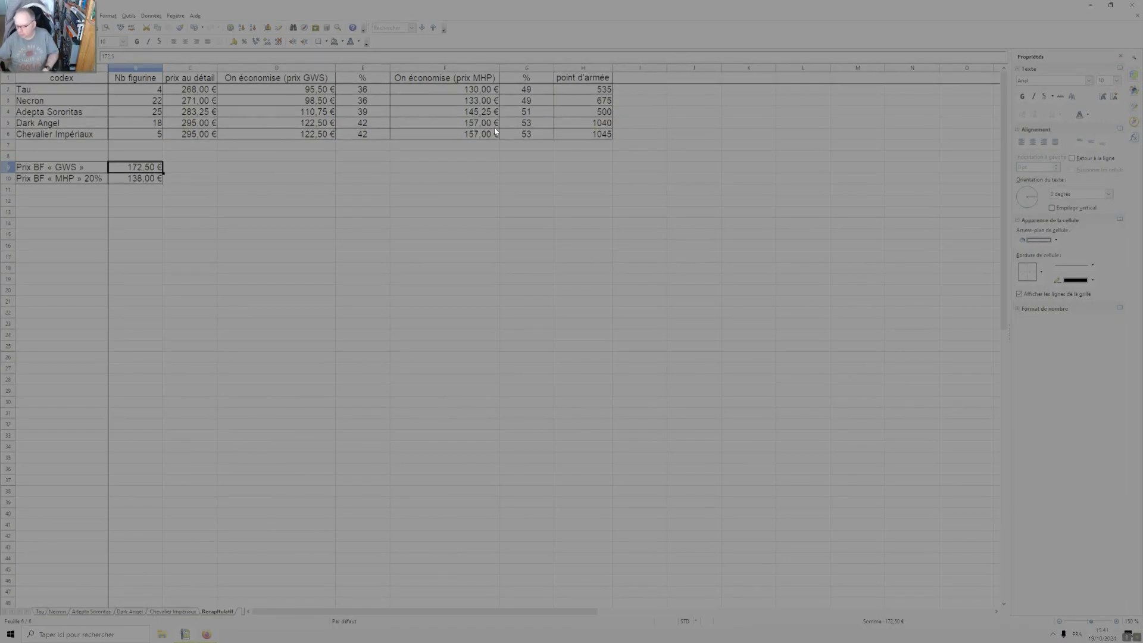
{"action": "type", "text": "180"}
{"action": "key", "text": "Return"}
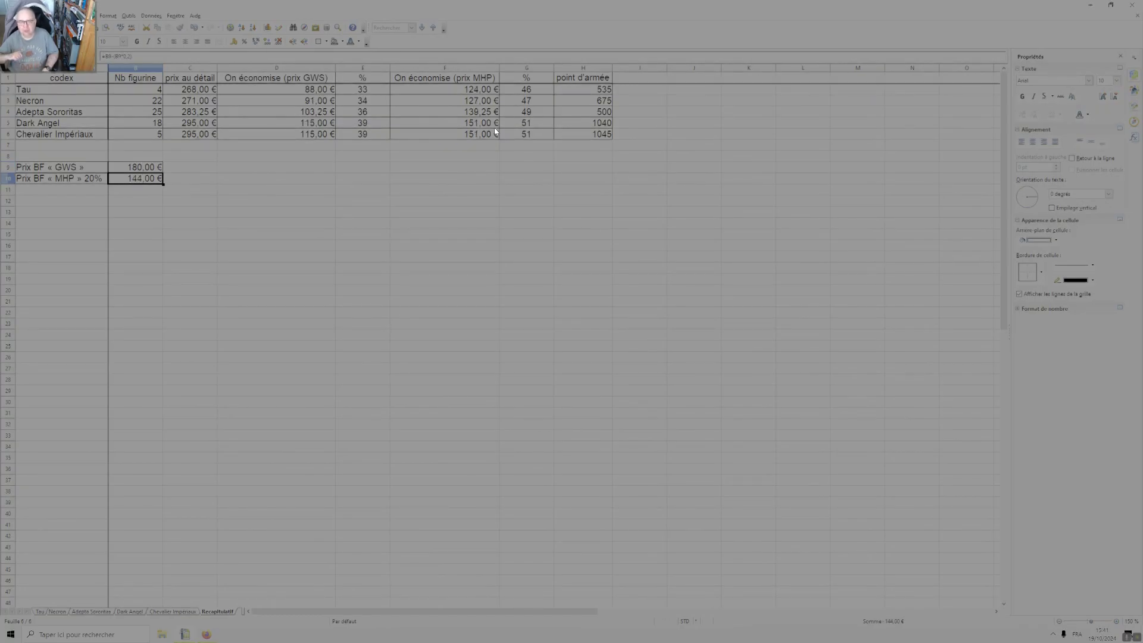
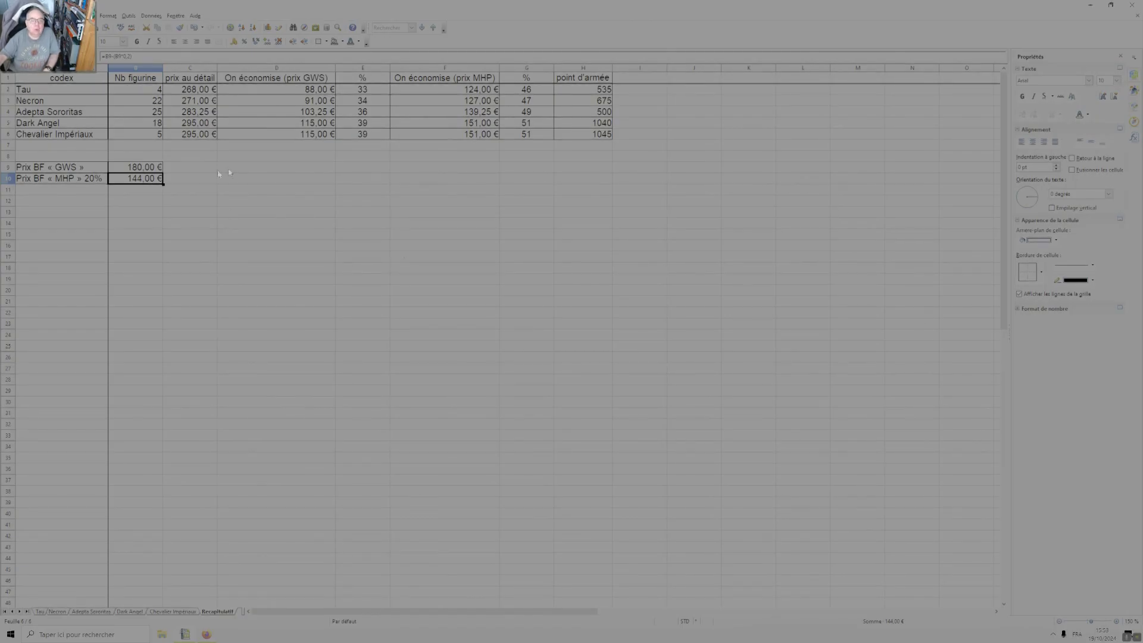
Look over the Tau price list and return to the Recapitulatif sheet.
{"action": "left_click", "coordinate": [82, 135]}
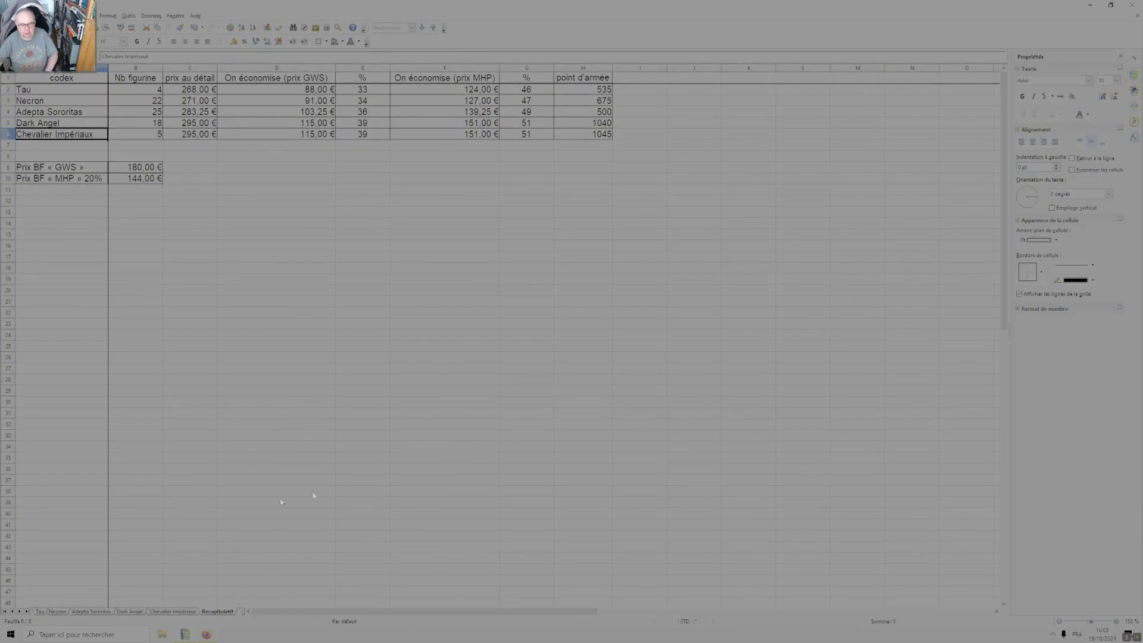
{"action": "left_click", "coordinate": [40, 612]}
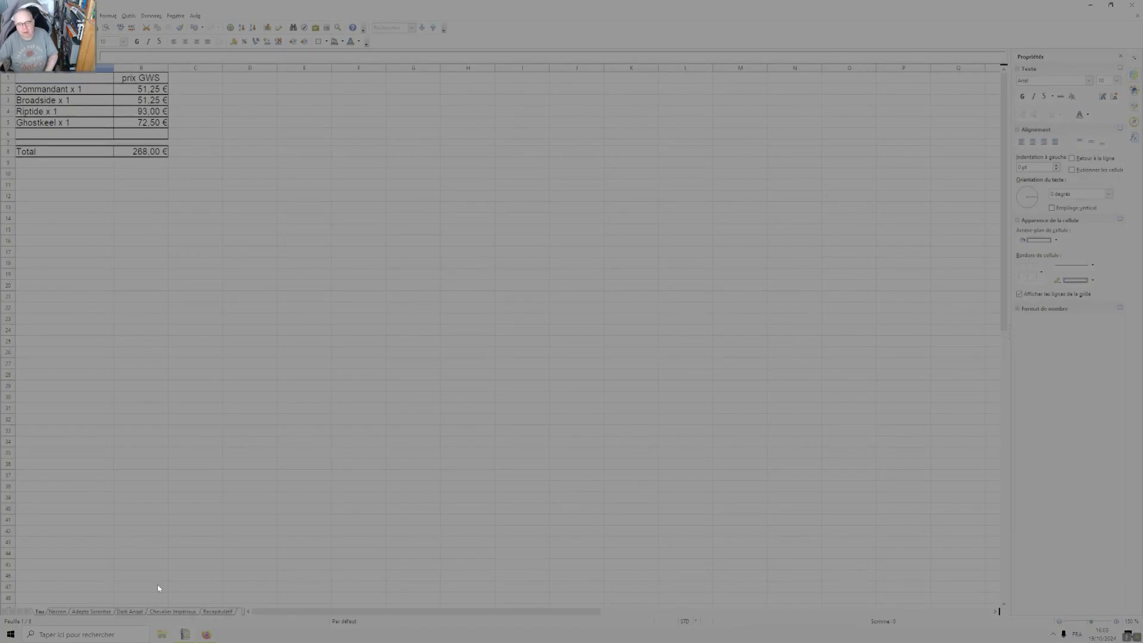
{"action": "left_click", "coordinate": [219, 612]}
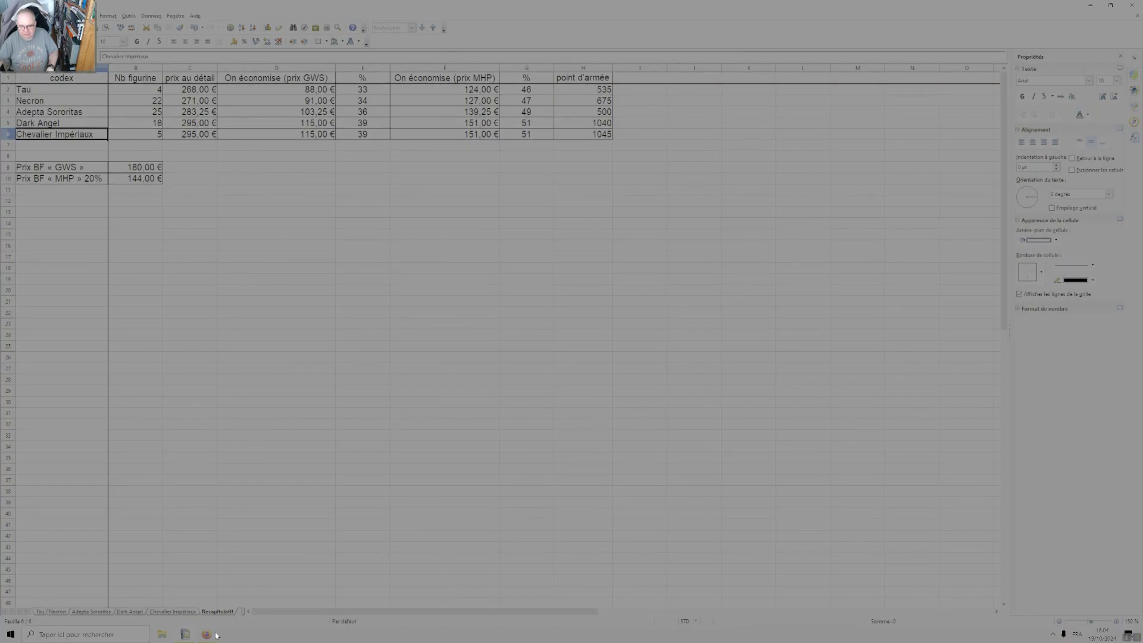
Switch to Firefox, open the Warhammer 40,000 section of Warhammer Community full screen, and go to the Warhammer online store.
{"action": "left_click", "coordinate": [207, 589]}
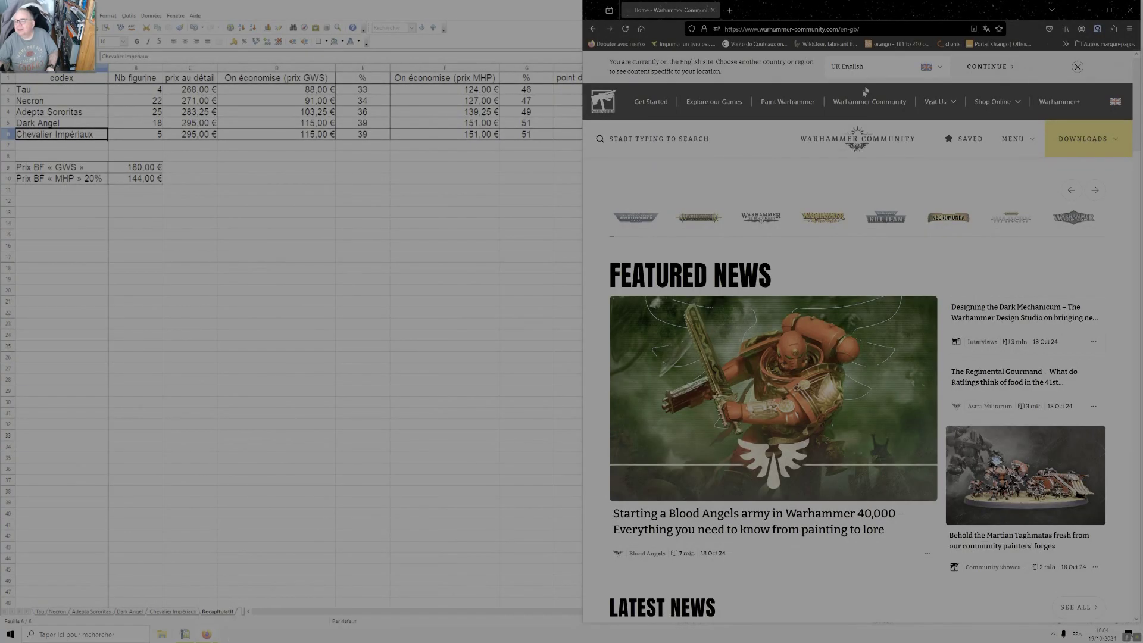
{"action": "left_click", "coordinate": [643, 223]}
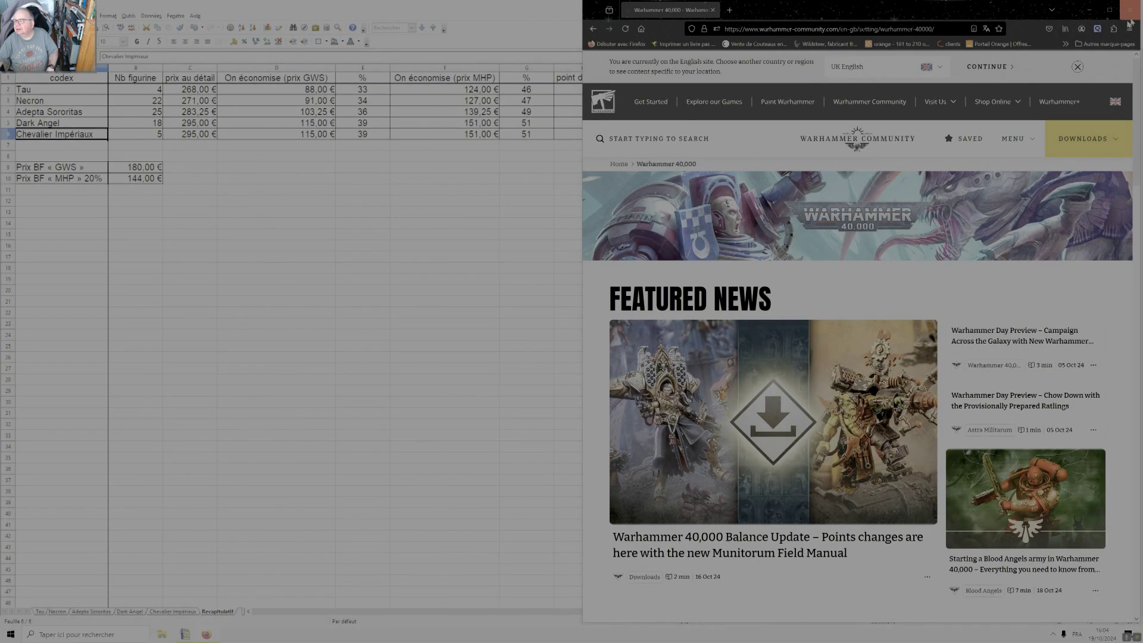
{"action": "double_click", "coordinate": [912, 12]}
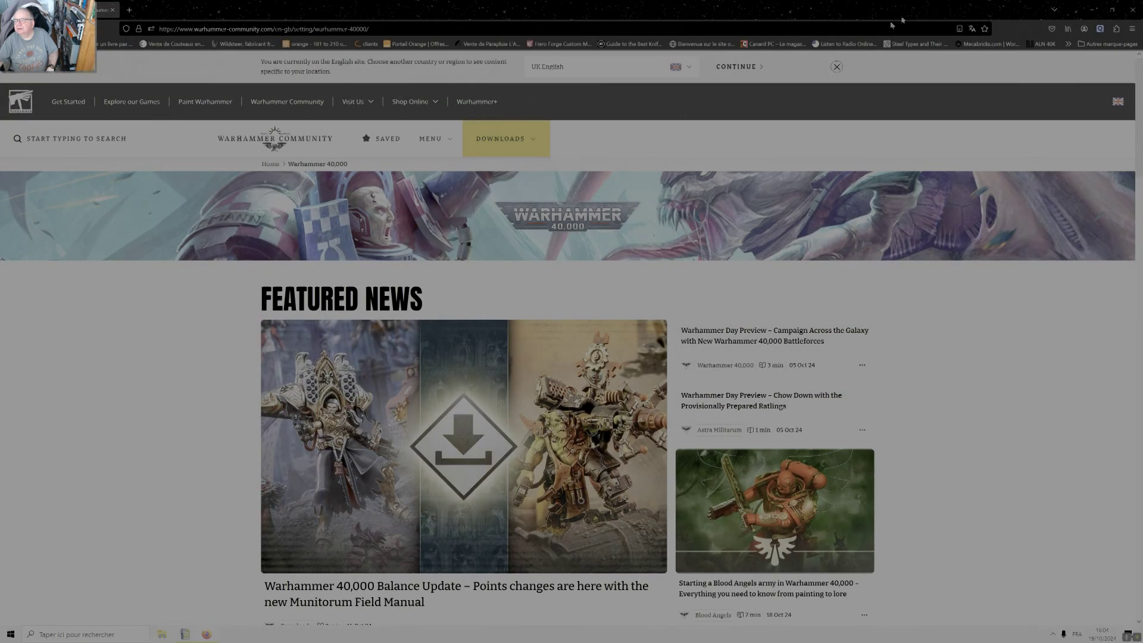
{"action": "left_click", "coordinate": [20, 101]}
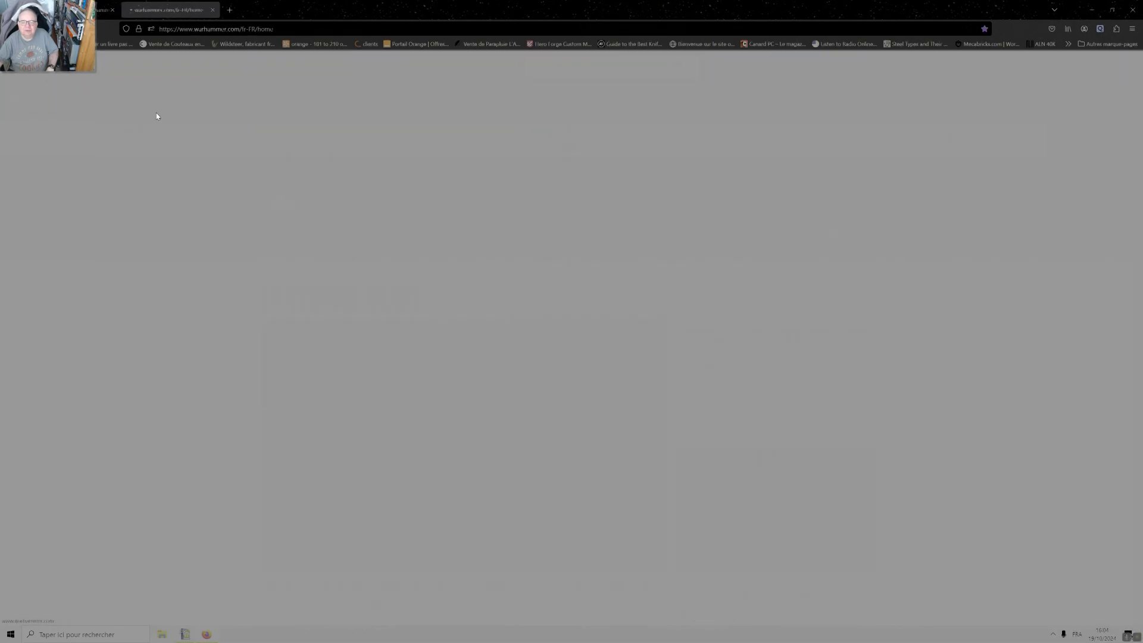
Open the T'au Empire product page among the Warhammer 40,000 Xenos armies (Armées Xenos).
{"action": "left_click", "coordinate": [400, 125]}
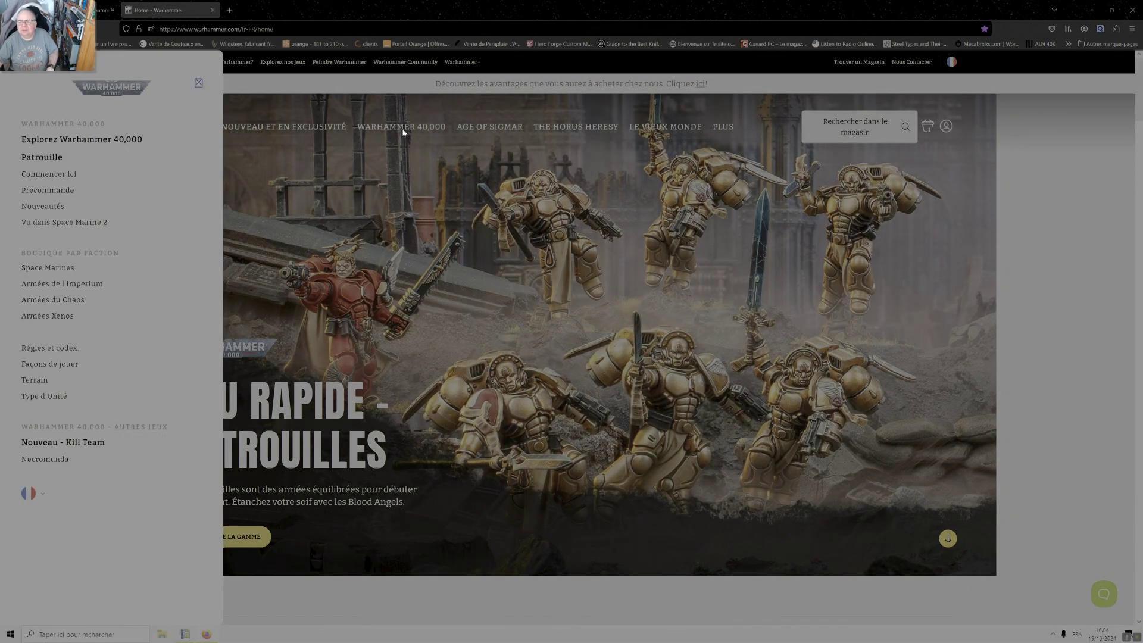
{"action": "left_click", "coordinate": [52, 316]}
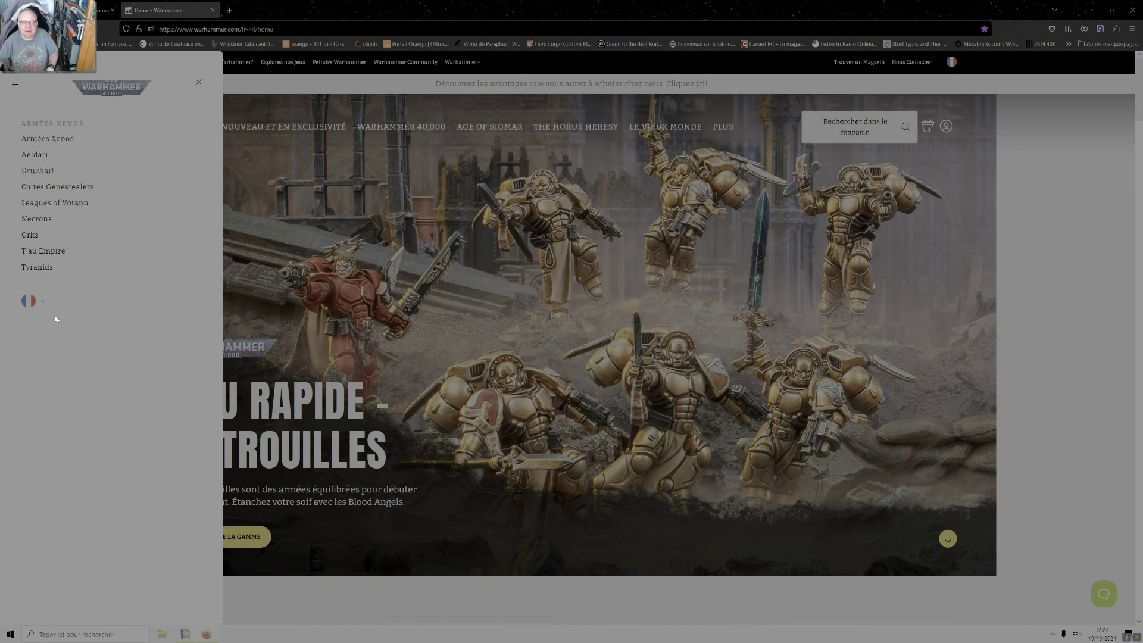
{"action": "left_click", "coordinate": [35, 251]}
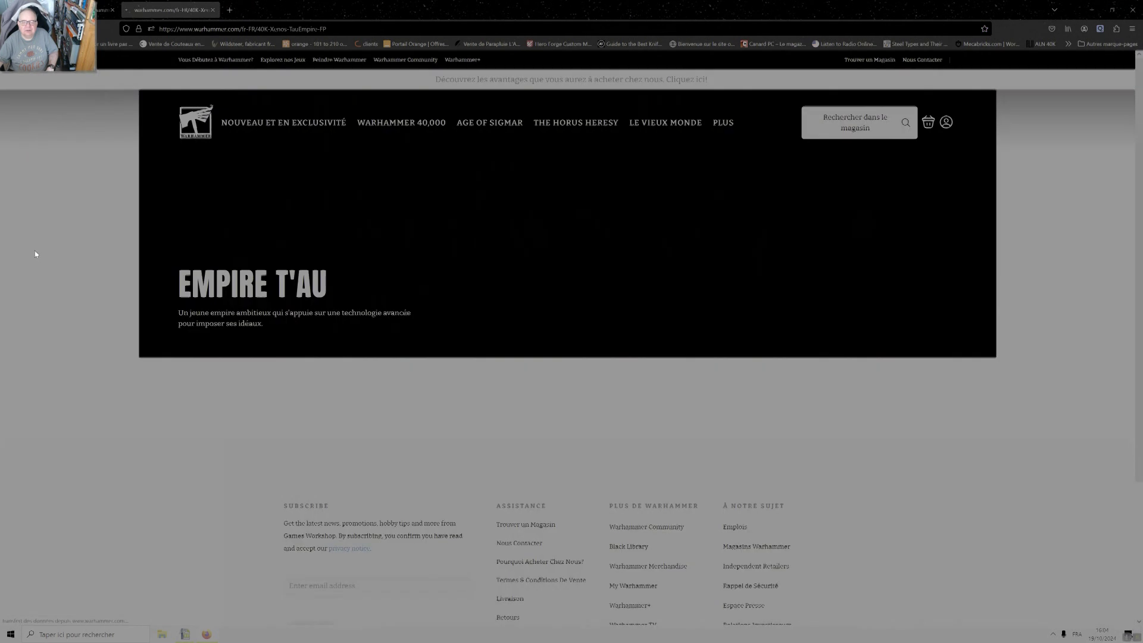
Look through the whole T'au Empire catalogue and its prices, loading the remaining products at the end of the list.
{"action": "scroll", "coordinate": [289, 405], "scroll_direction": "down", "scroll_amount": 3}
{"action": "scroll", "coordinate": [289, 406], "scroll_direction": "down", "scroll_amount": 10}
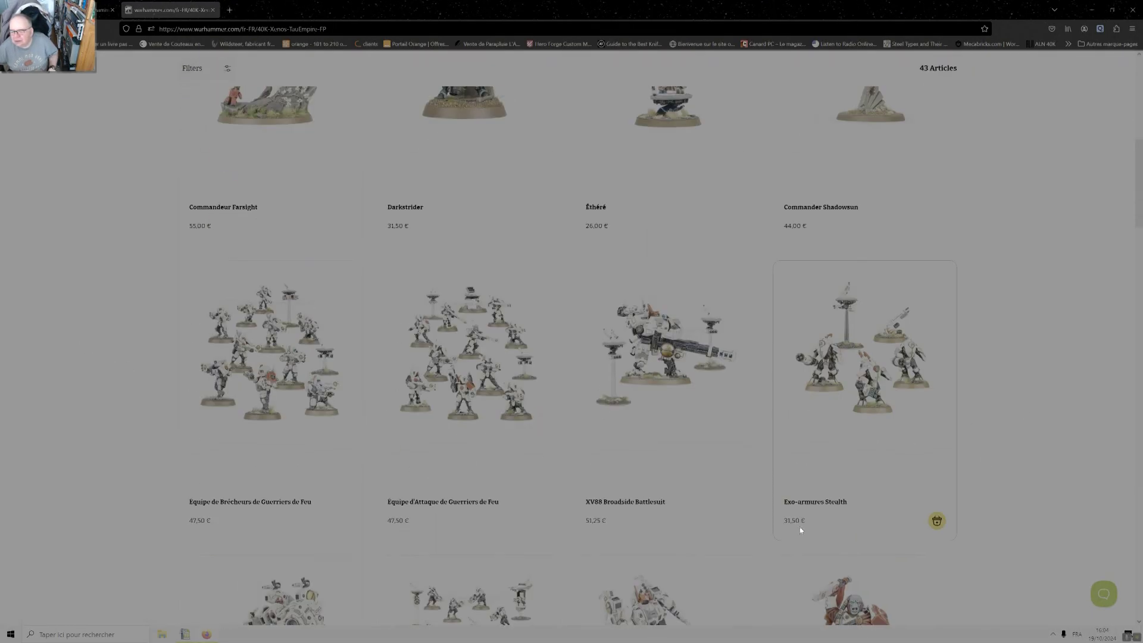
{"action": "scroll", "coordinate": [758, 492], "scroll_direction": "down", "scroll_amount": 5}
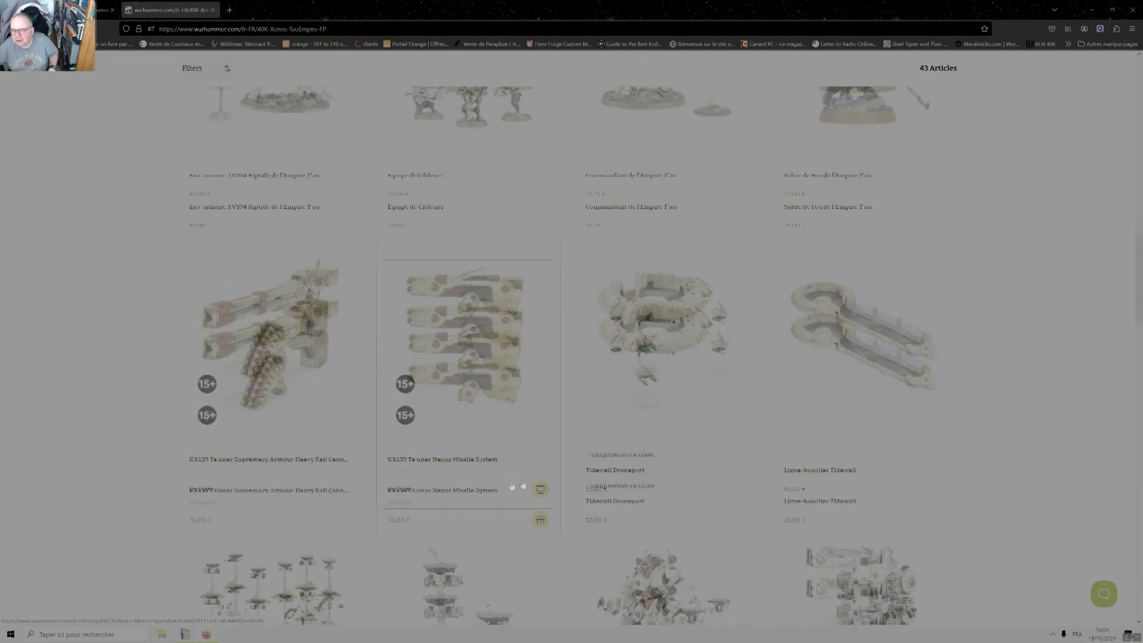
{"action": "scroll", "coordinate": [662, 483], "scroll_direction": "down", "scroll_amount": 10}
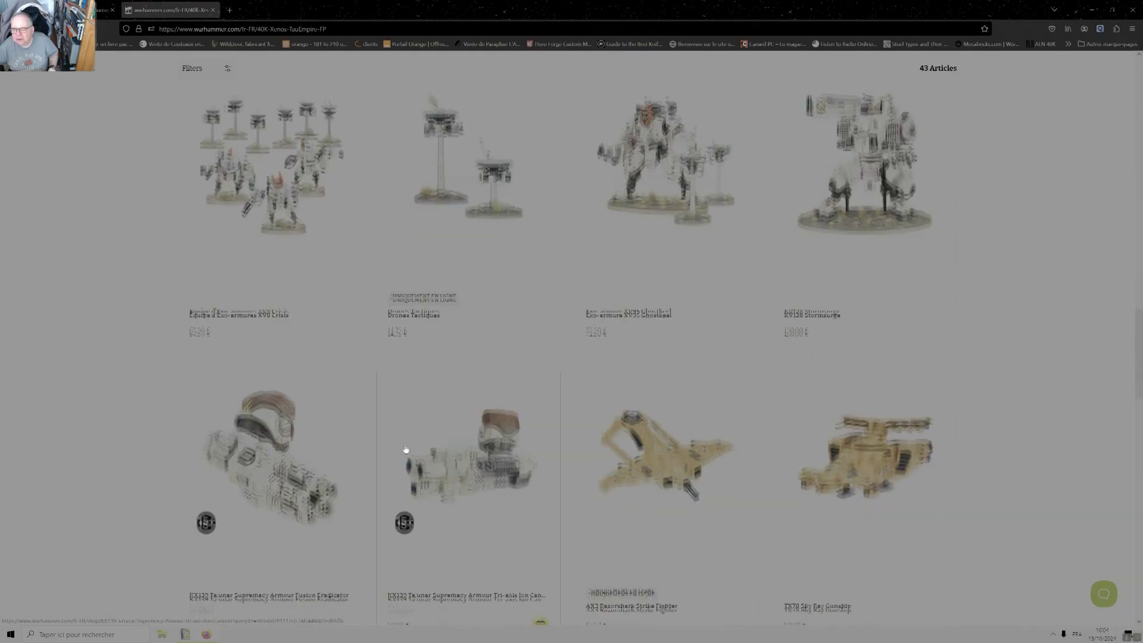
{"action": "scroll", "coordinate": [326, 435], "scroll_direction": "down", "scroll_amount": 12}
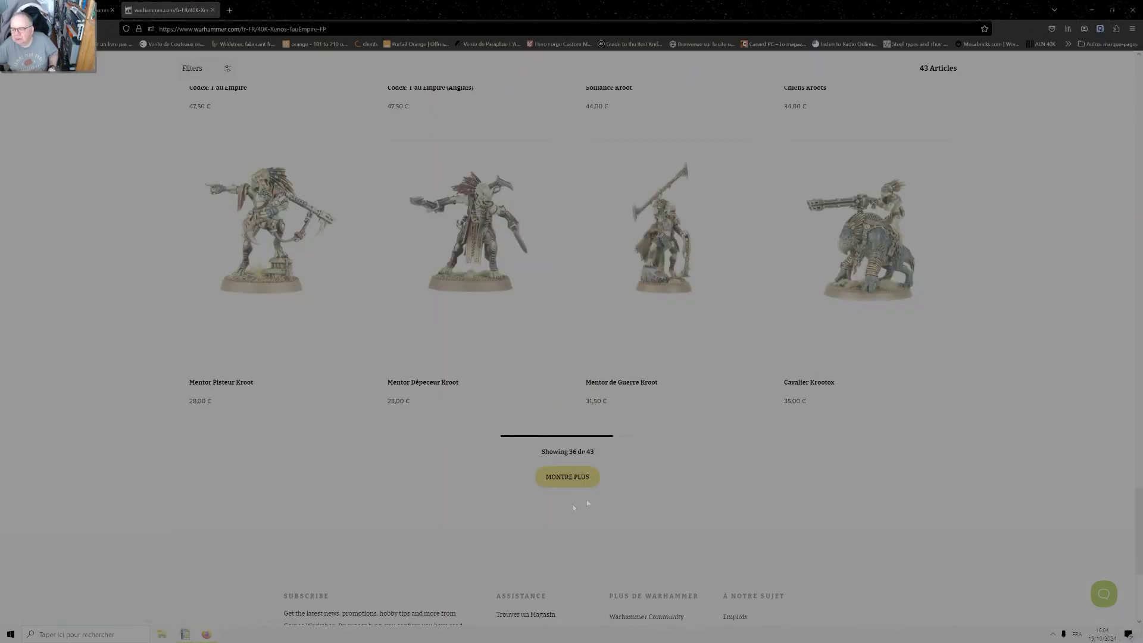
{"action": "left_click", "coordinate": [577, 480]}
{"action": "scroll", "coordinate": [745, 431], "scroll_direction": "down", "scroll_amount": 10}
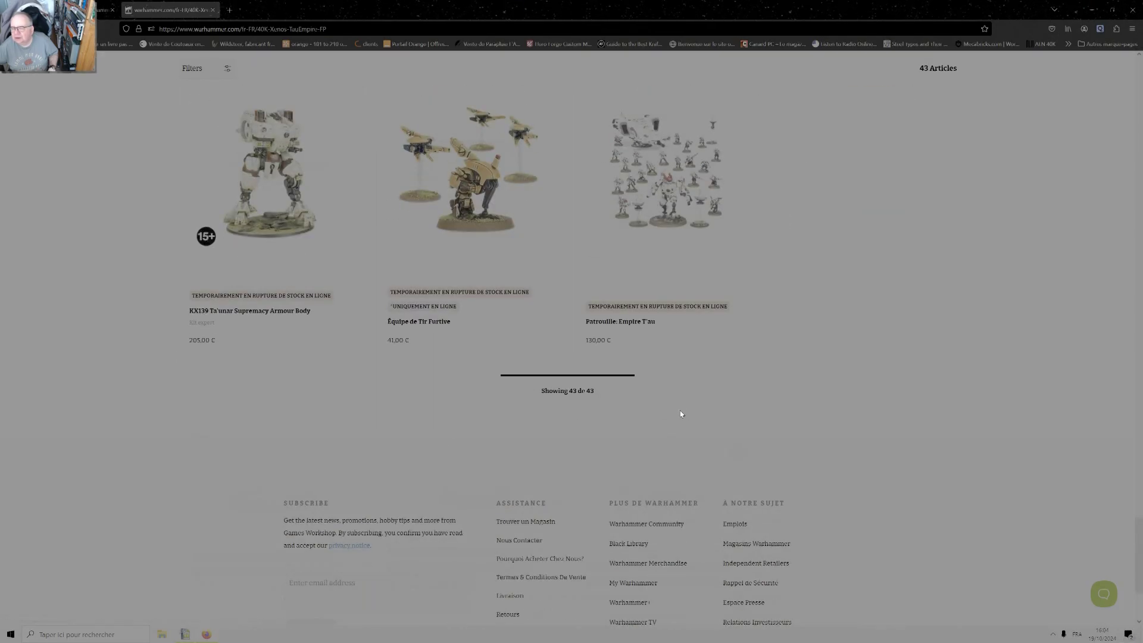
Open the Patrouille: Empire T'au product page and examine its price, miniatures, contents and description.
{"action": "scroll", "coordinate": [682, 413], "scroll_direction": "up", "scroll_amount": 4}
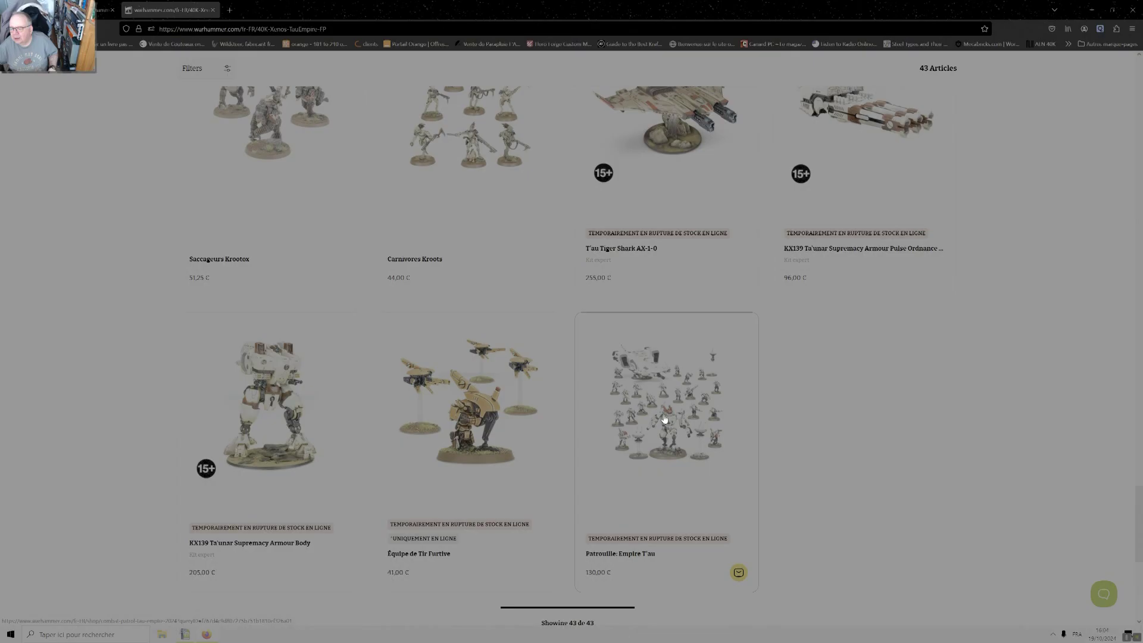
{"action": "left_click", "coordinate": [645, 500]}
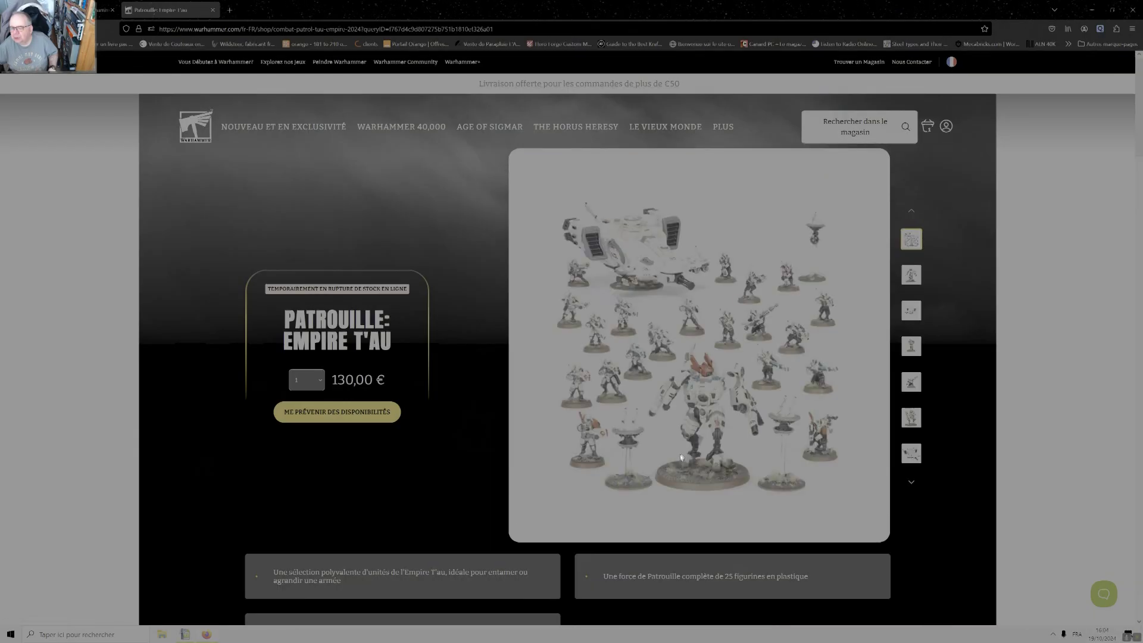
{"action": "scroll", "coordinate": [703, 415], "scroll_direction": "down", "scroll_amount": 2}
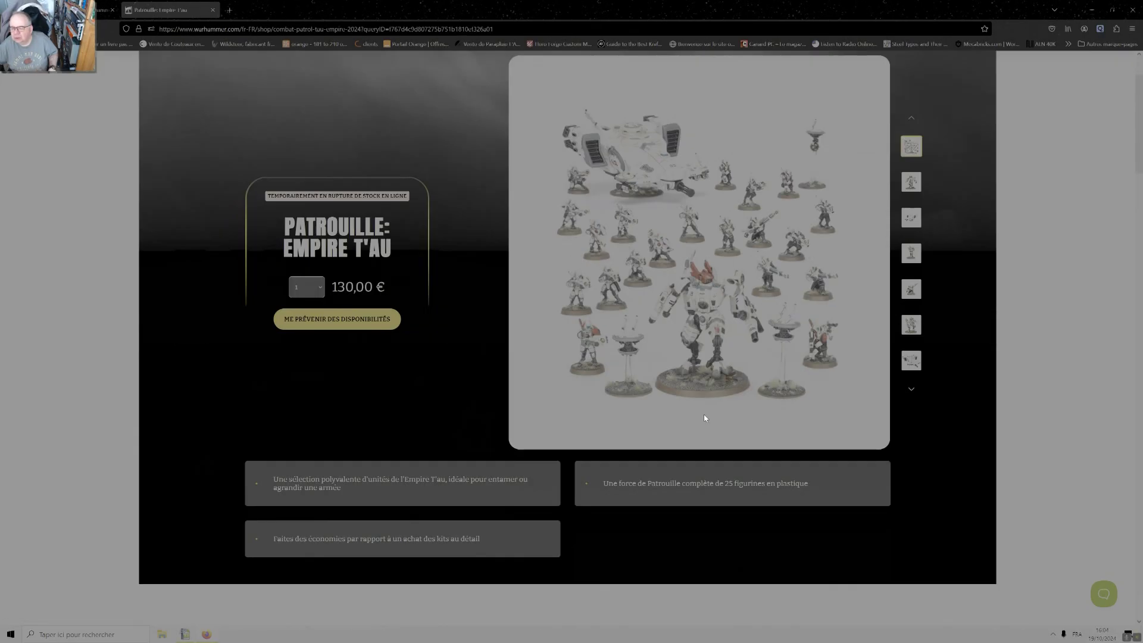
{"action": "scroll", "coordinate": [704, 414], "scroll_direction": "down", "scroll_amount": 5}
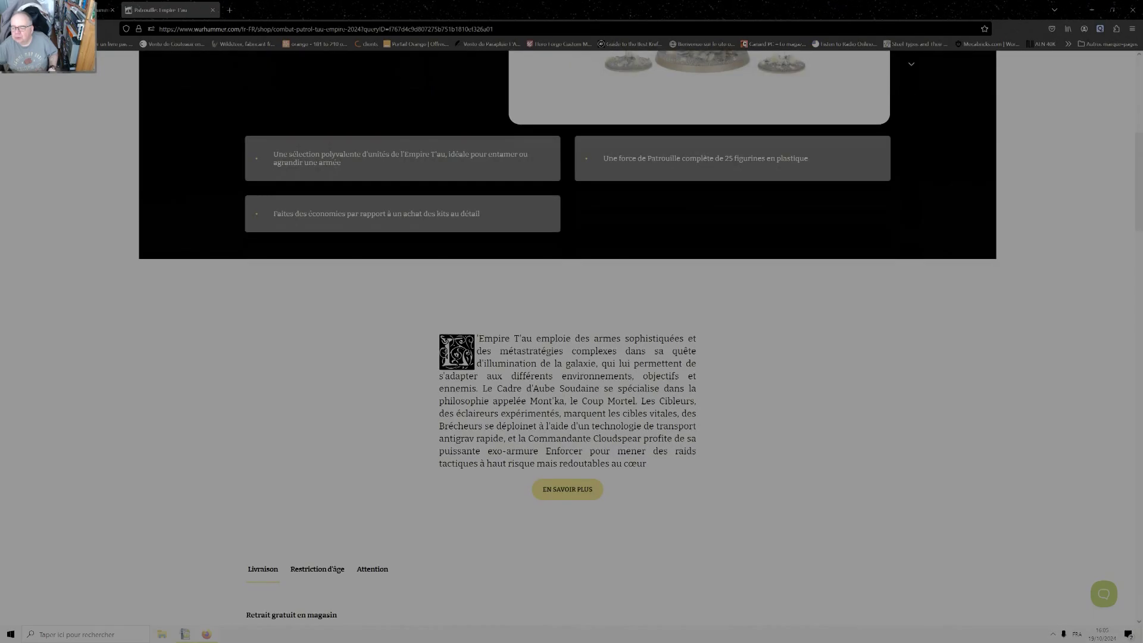
{"action": "scroll", "coordinate": [689, 345], "scroll_direction": "up", "scroll_amount": 2}
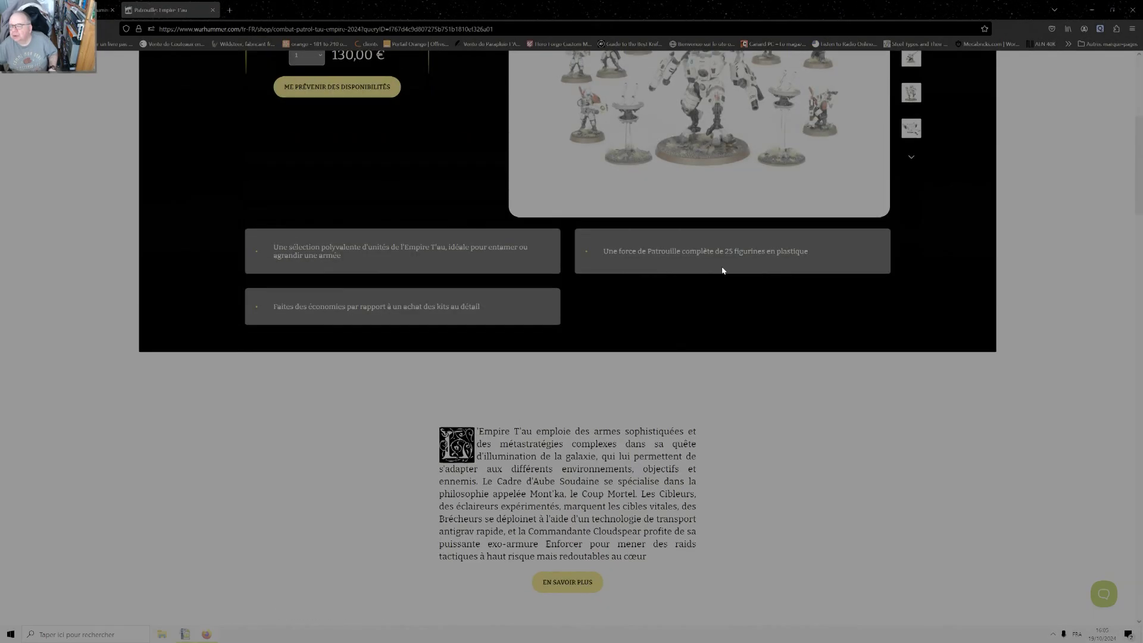
{"action": "scroll", "coordinate": [786, 218], "scroll_direction": "up", "scroll_amount": 3}
{"action": "scroll", "coordinate": [833, 211], "scroll_direction": "down", "scroll_amount": 1}
{"action": "scroll", "coordinate": [851, 209], "scroll_direction": "up", "scroll_amount": 3}
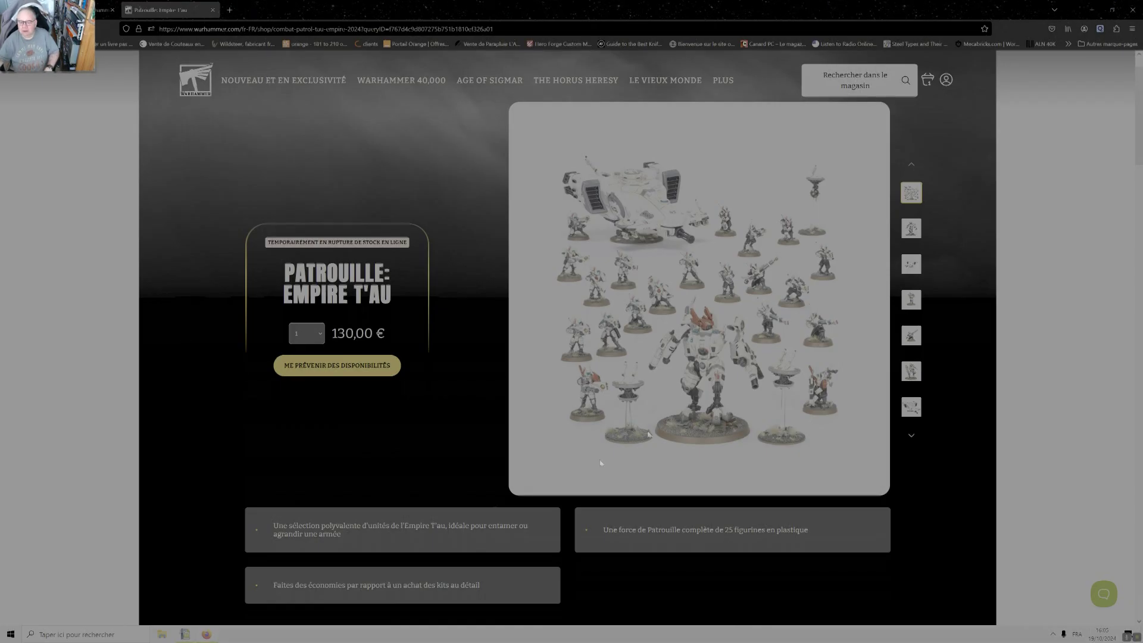
Switch to the OpenOffice Calc workbook and review the savings table on the Recapitulatif sheet, moving the selection to an empty cell below it.
{"action": "left_click", "coordinate": [185, 635]}
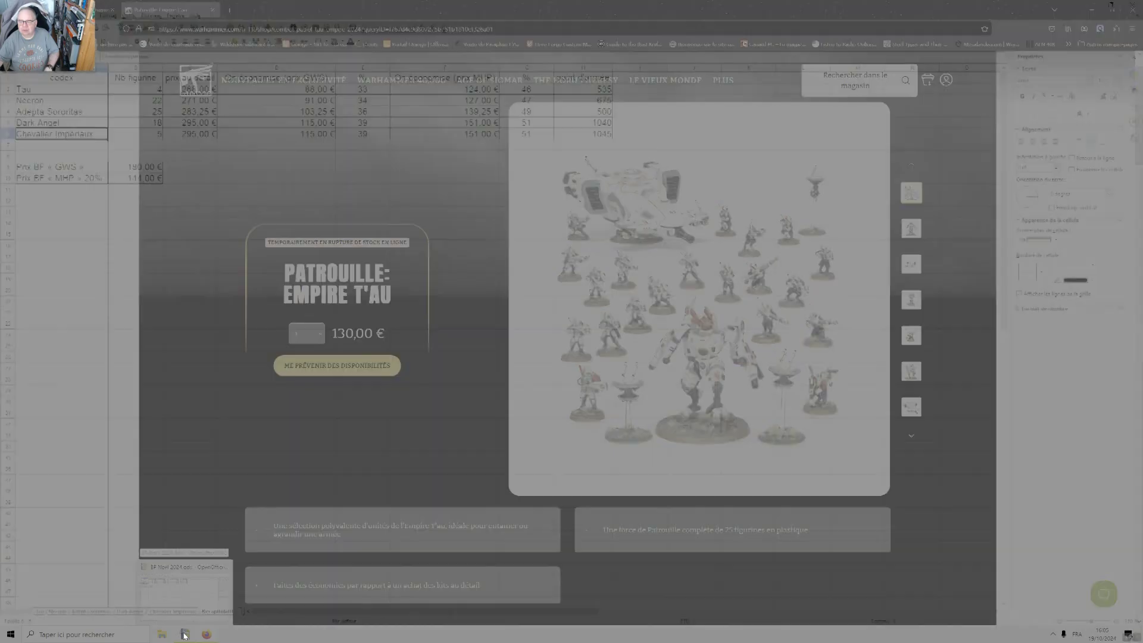
{"action": "left_click", "coordinate": [364, 267]}
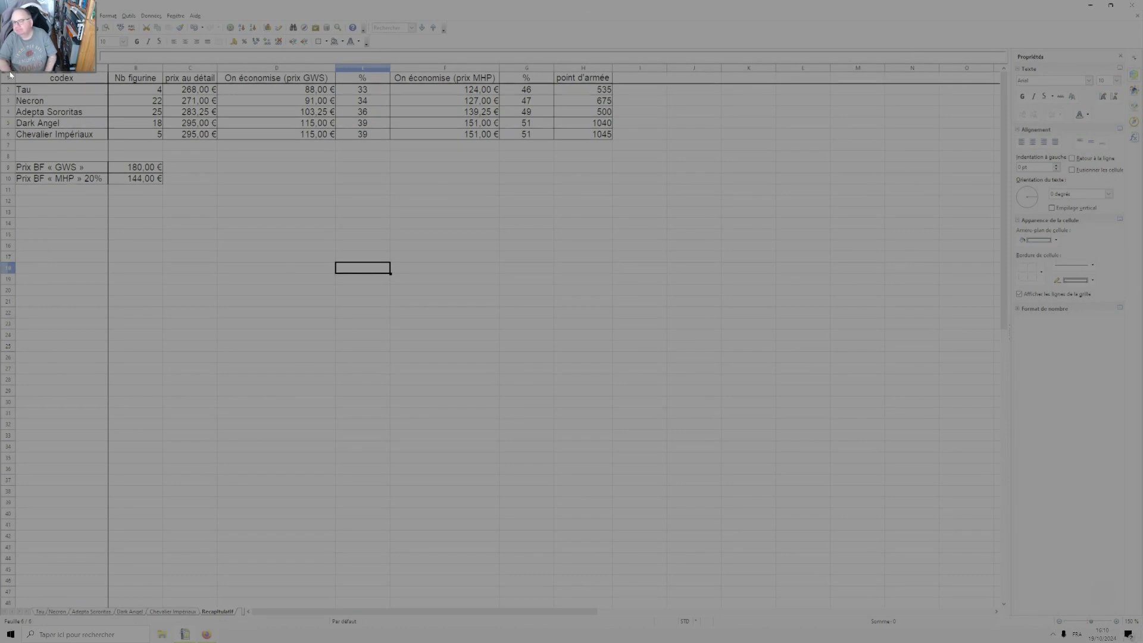
{"action": "key", "text": "Down"}
{"action": "scroll", "coordinate": [344, 387], "scroll_direction": "down", "scroll_amount": 1}
{"action": "scroll", "coordinate": [344, 393], "scroll_direction": "up", "scroll_amount": 1}
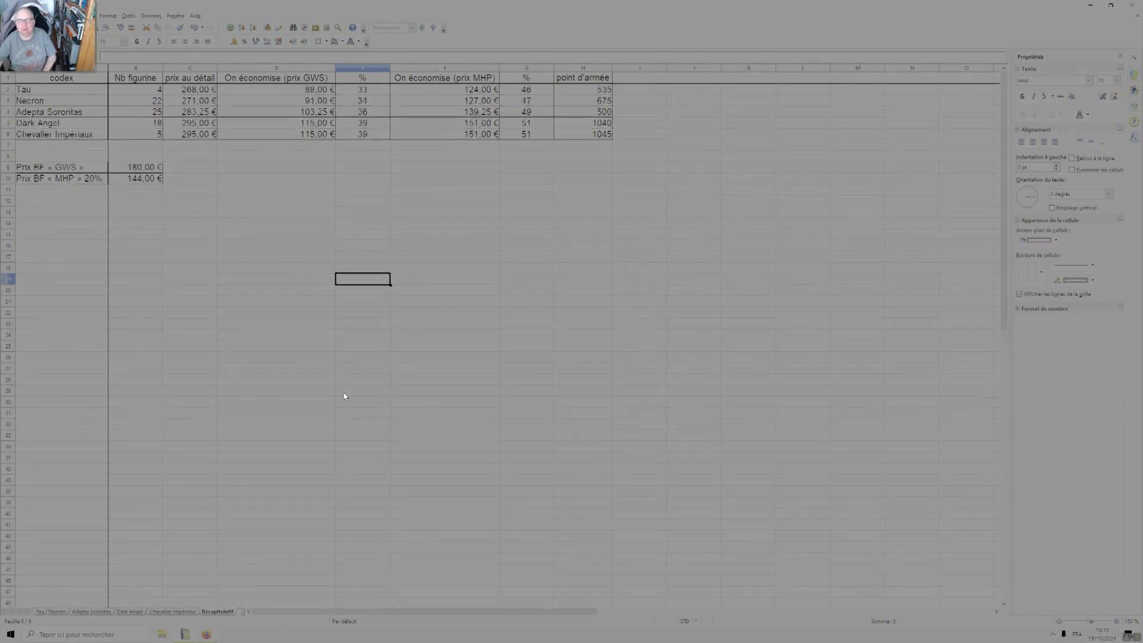